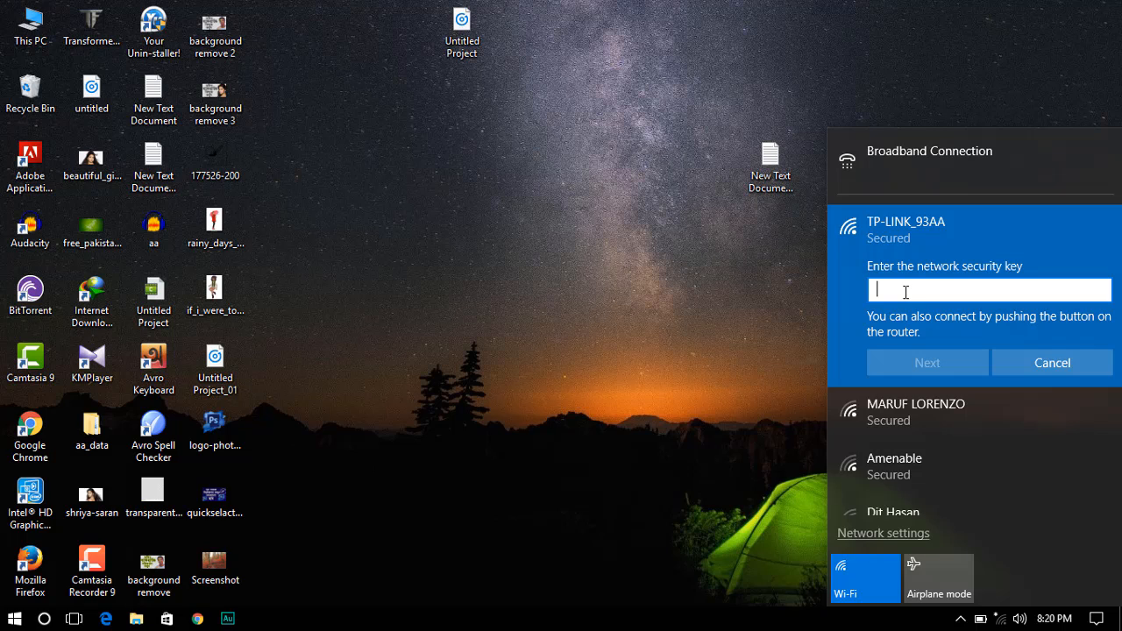
- Enter the TP-LINK_93AA security key, connect, and close the Wi-Fi network list
text(aaaaaaaa)
click(953, 365)
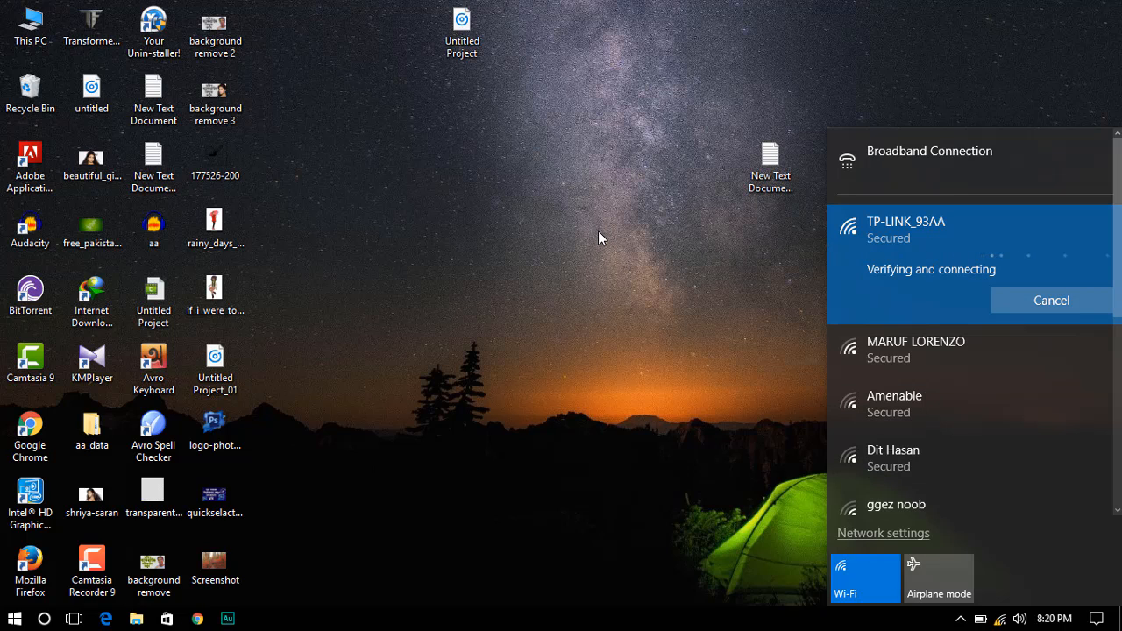
click(590, 200)
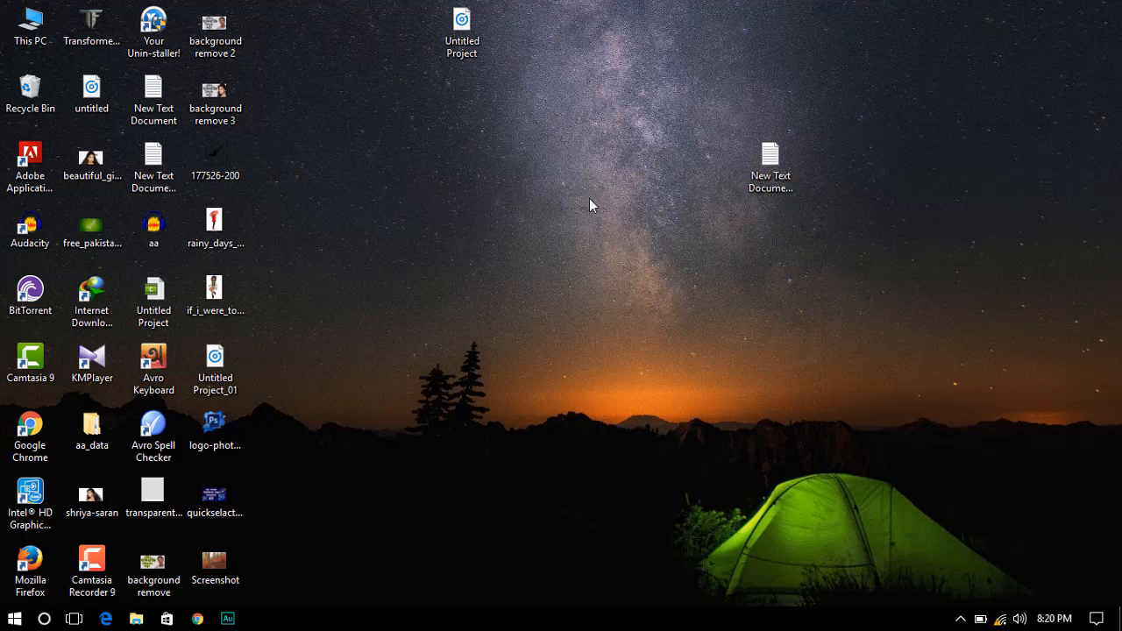
- Refresh the desktop twice from its right-click menu
right_click(557, 210)
click(586, 253)
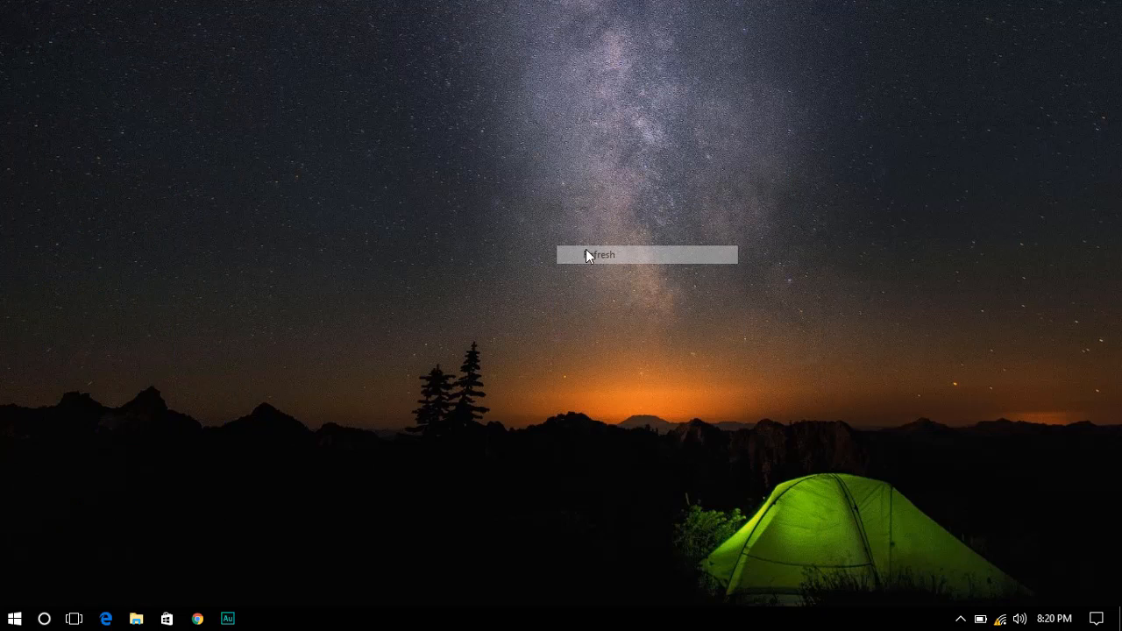
right_click(498, 172)
click(528, 219)
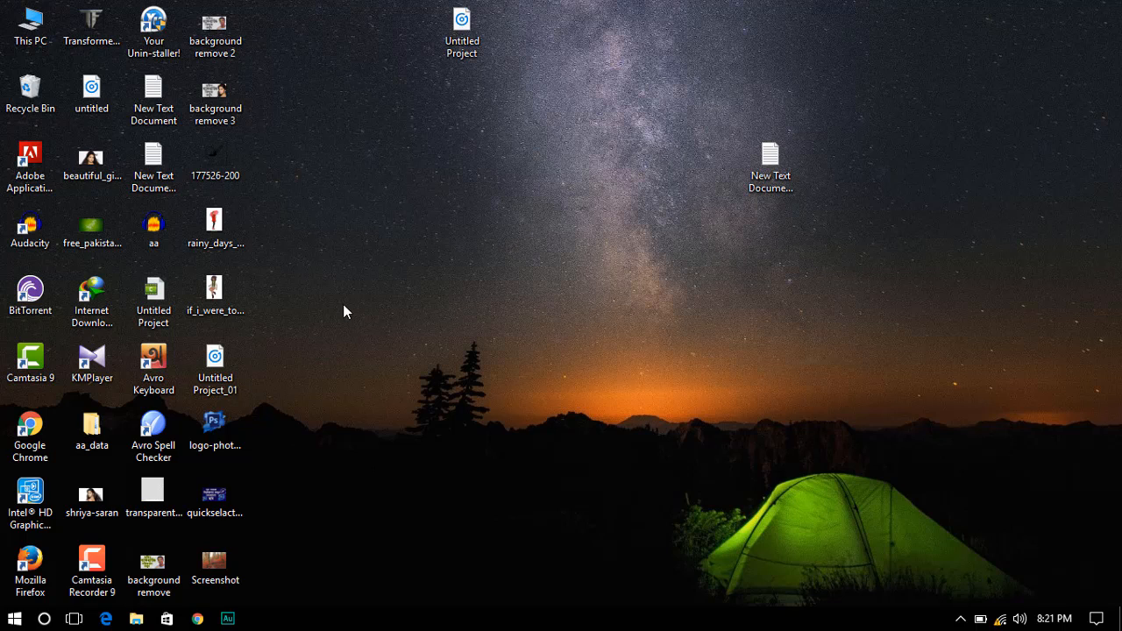
- In Chrome, go to tplinkwifi.net to load the TP-Link WR840N login page
mouse_move(198, 621)
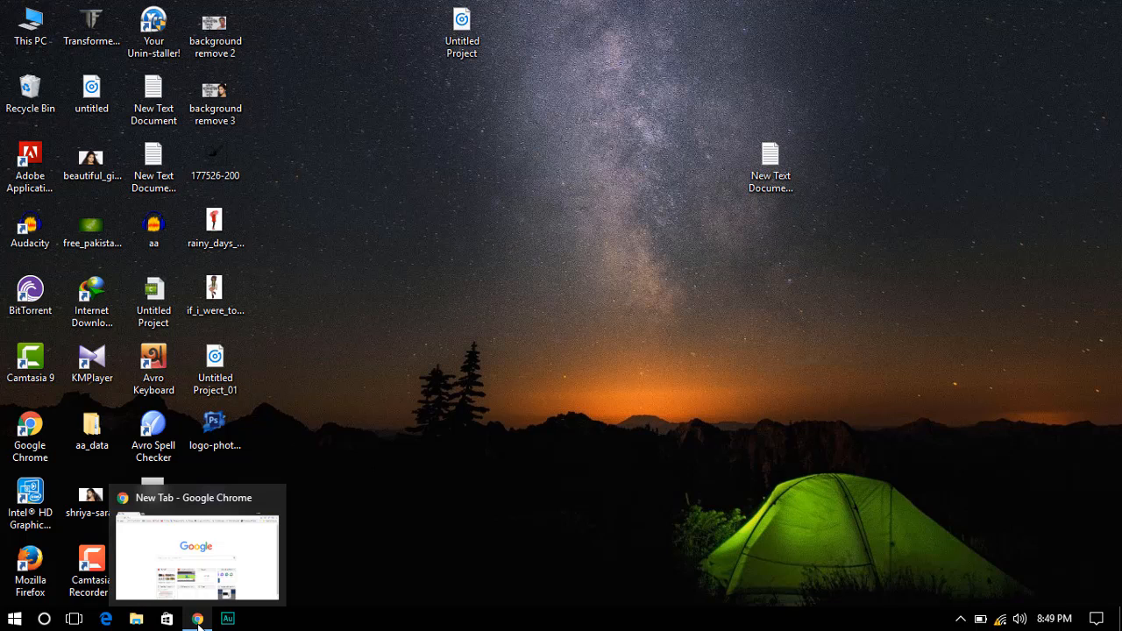
click(198, 621)
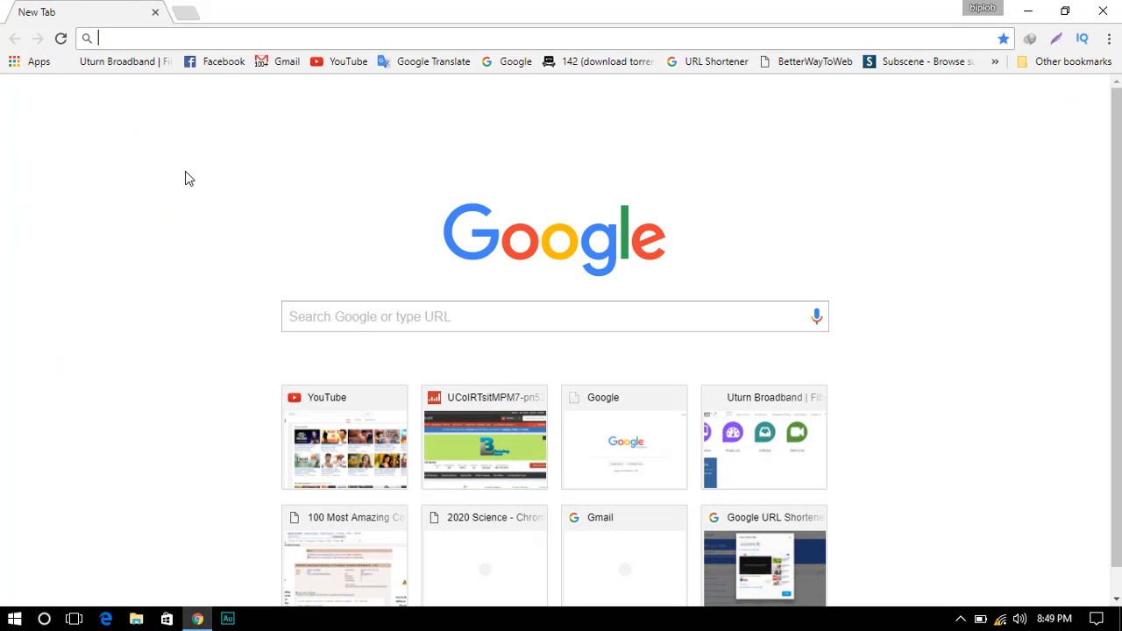
click(180, 34)
text(tpl)
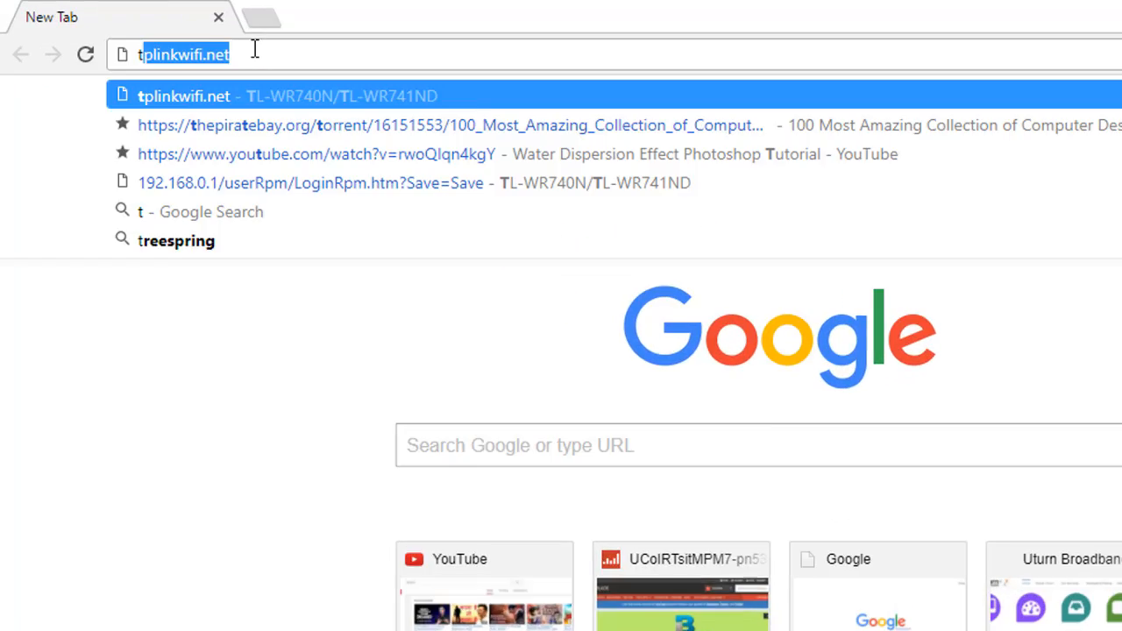
text(ink)
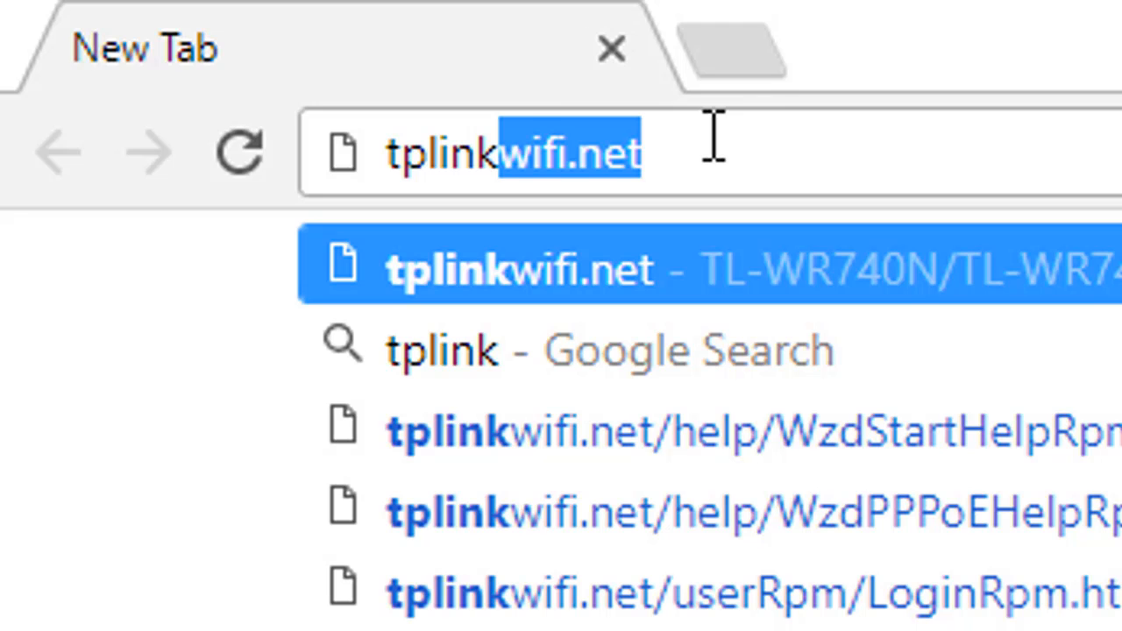
text(wifi)
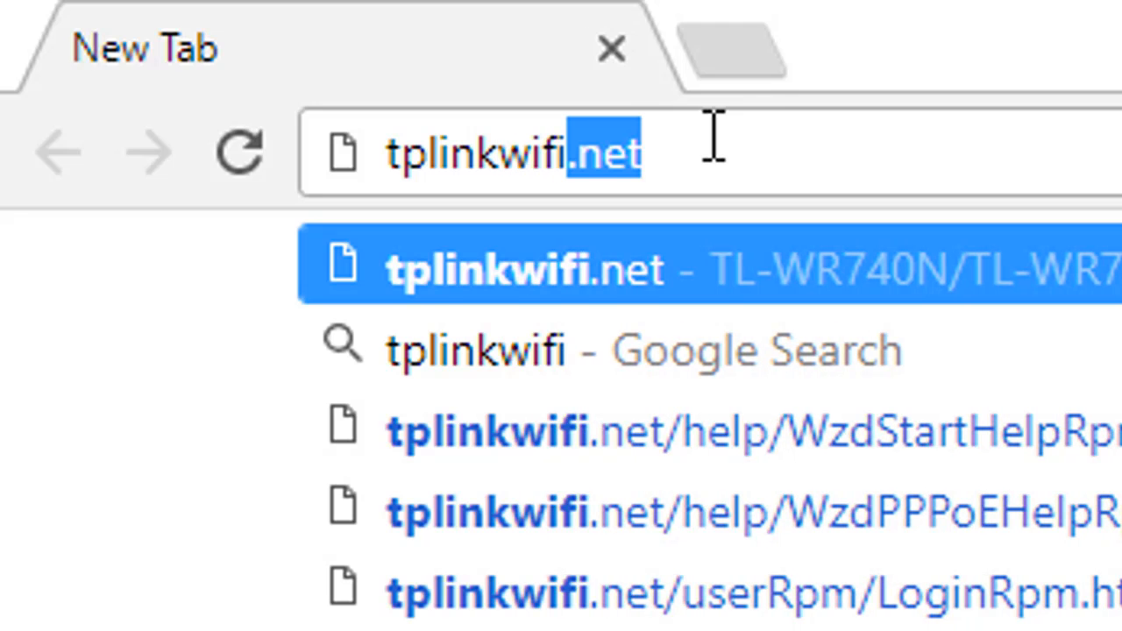
text(,)
key(BackSpace)
text(.)
text(net)
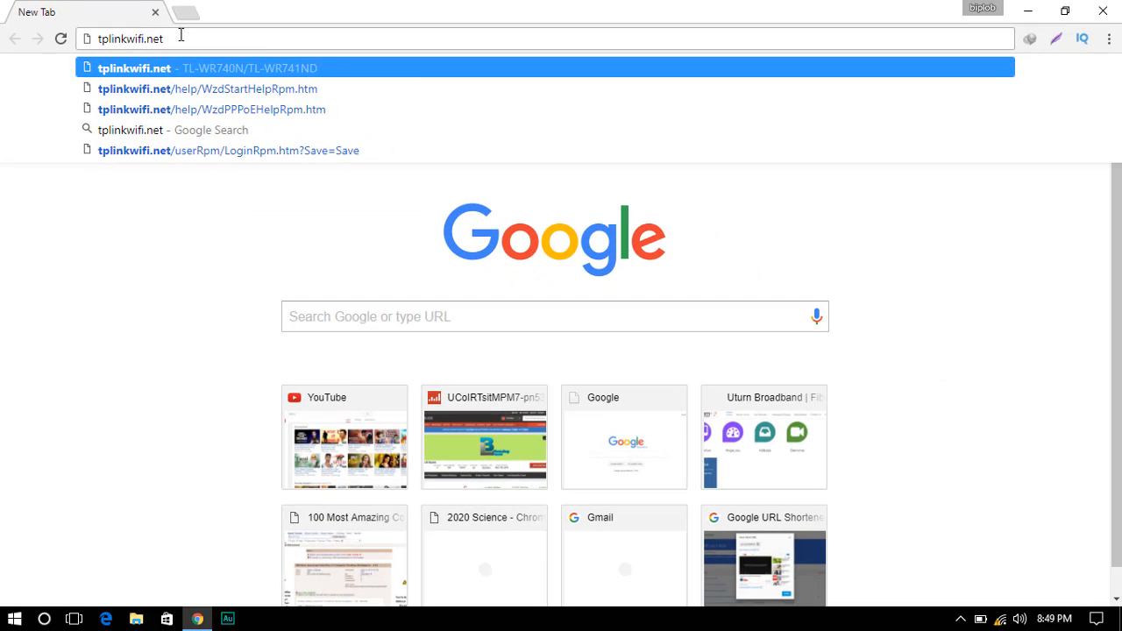
key(Return)
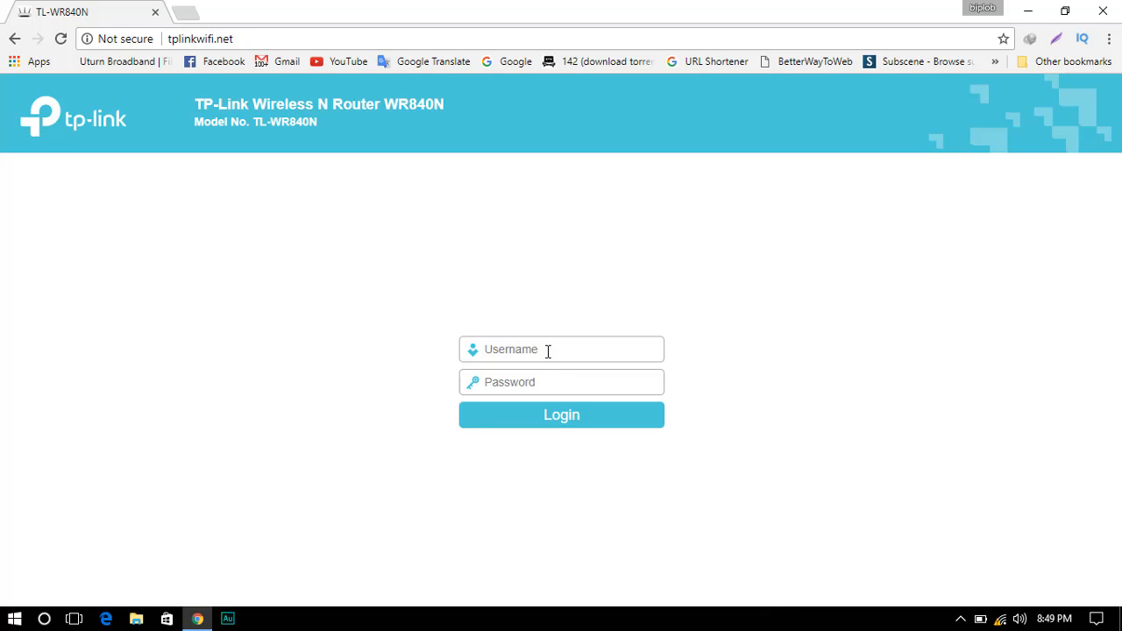
- Sign in to the router with the admin username and password
click(548, 351)
text(a)
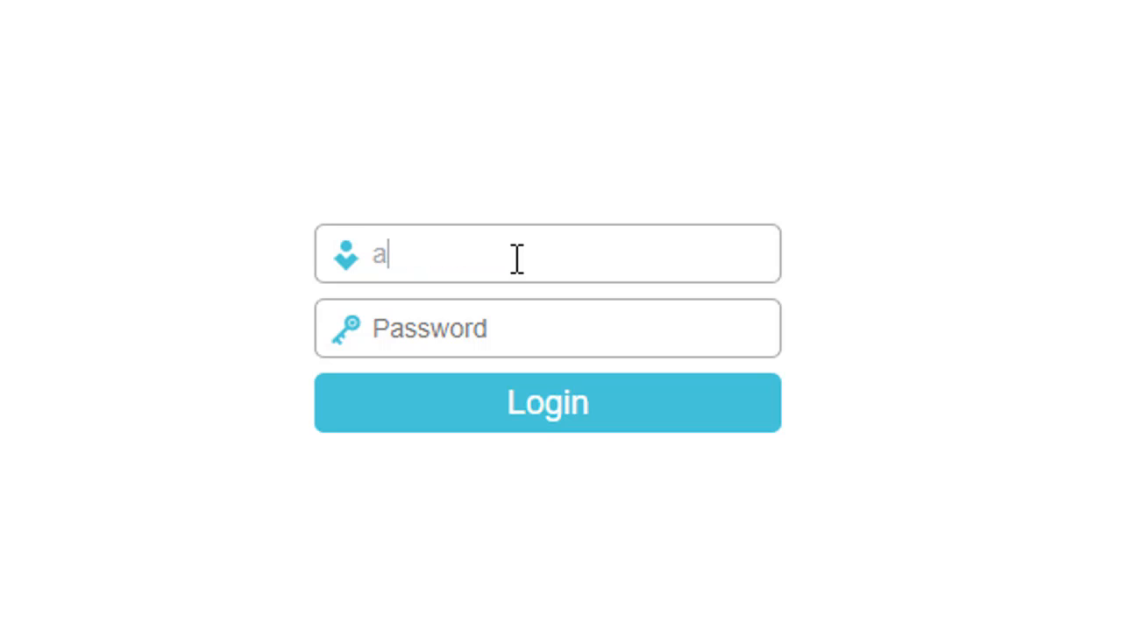
text(dmin)
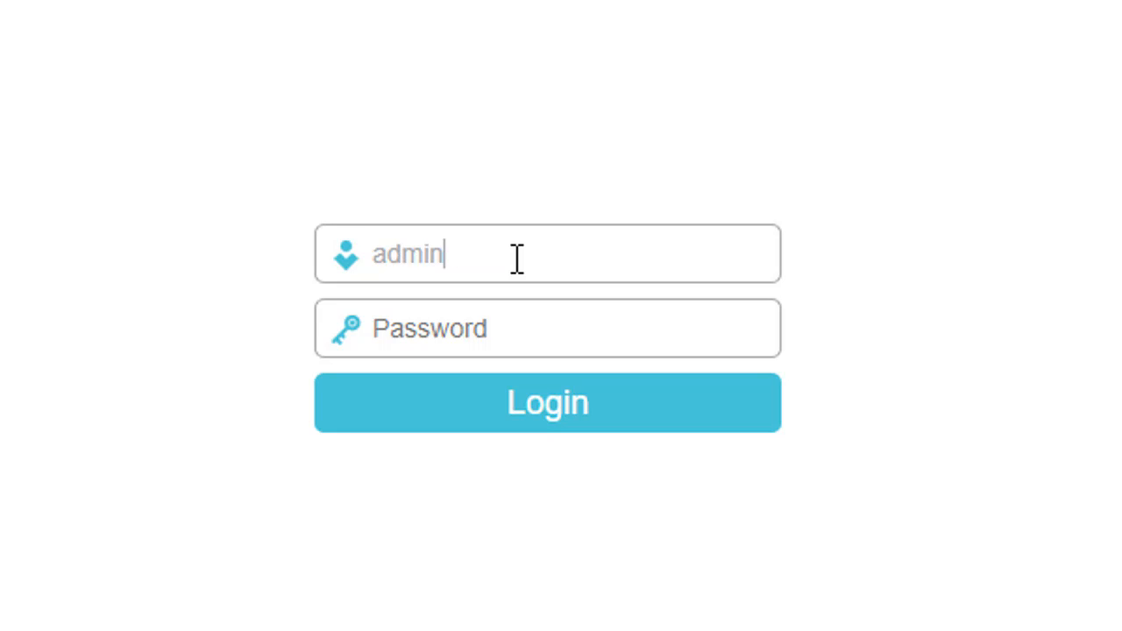
click(481, 337)
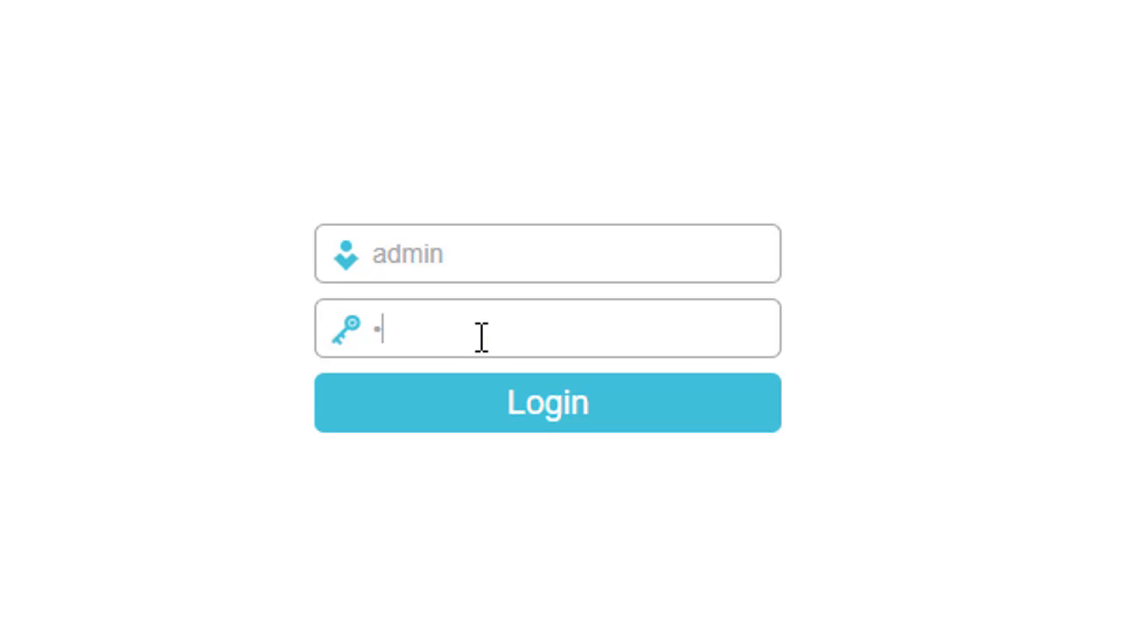
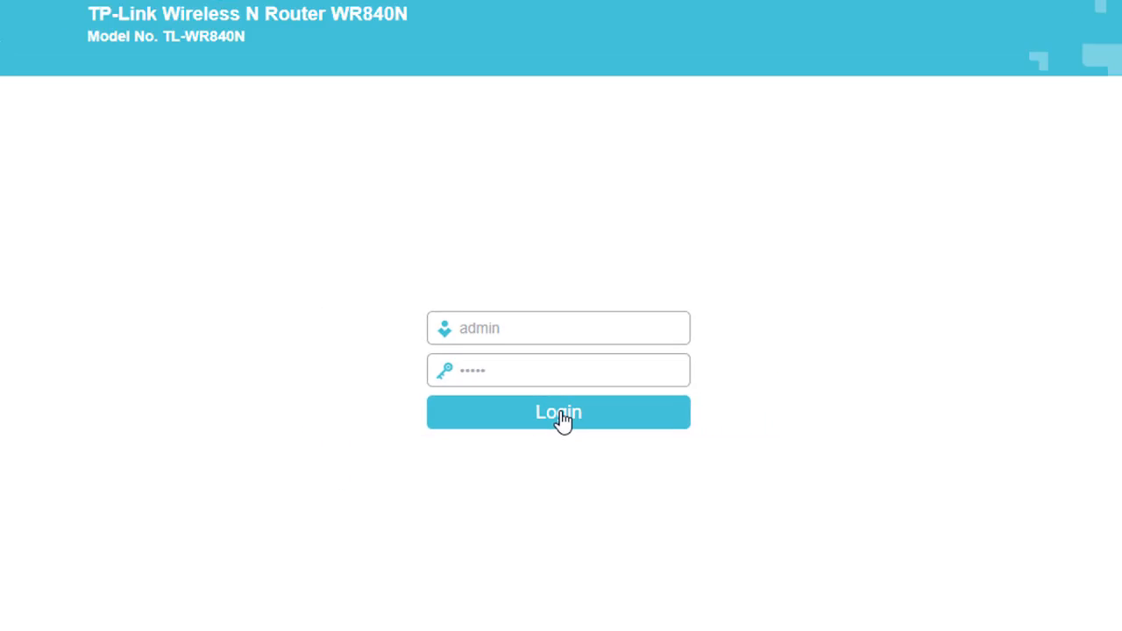
click(562, 418)
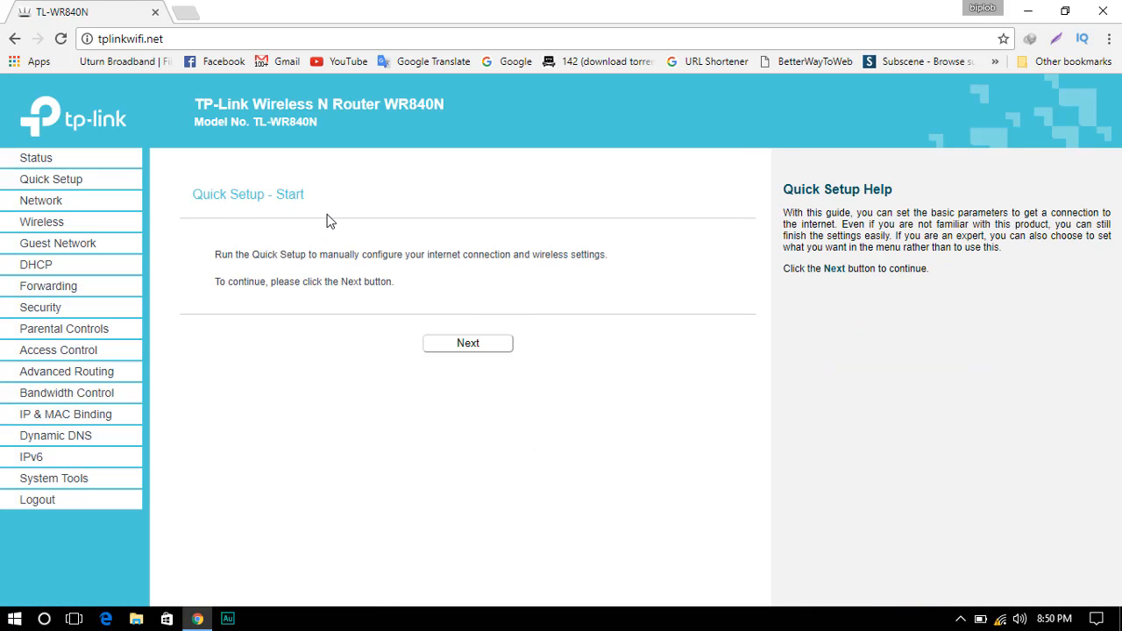
- Start Quick Setup and choose Auto-Detect as the WAN connection type
click(469, 349)
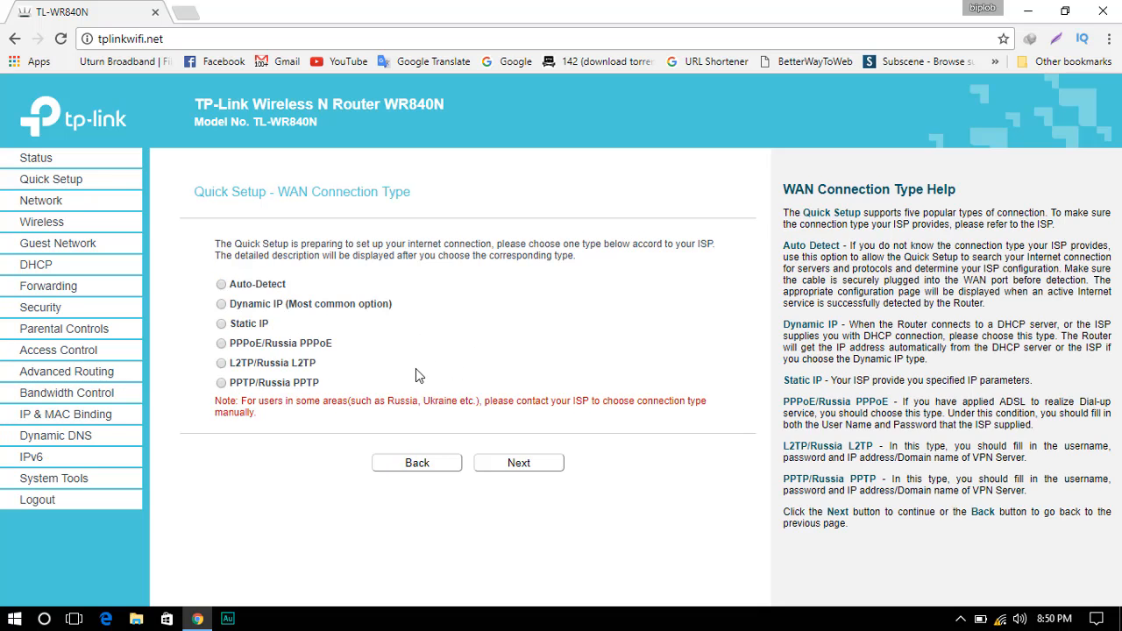
click(230, 286)
click(517, 487)
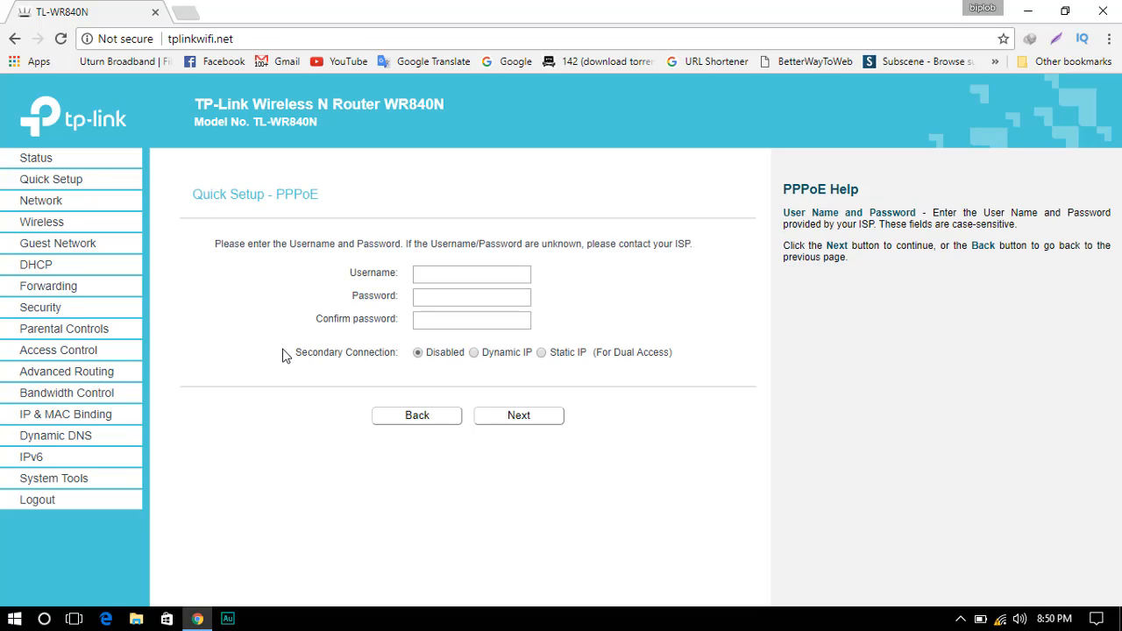
- Enter the ISP's PPPoE username and password, then begin confirming the password
click(447, 274)
text(hafizul)
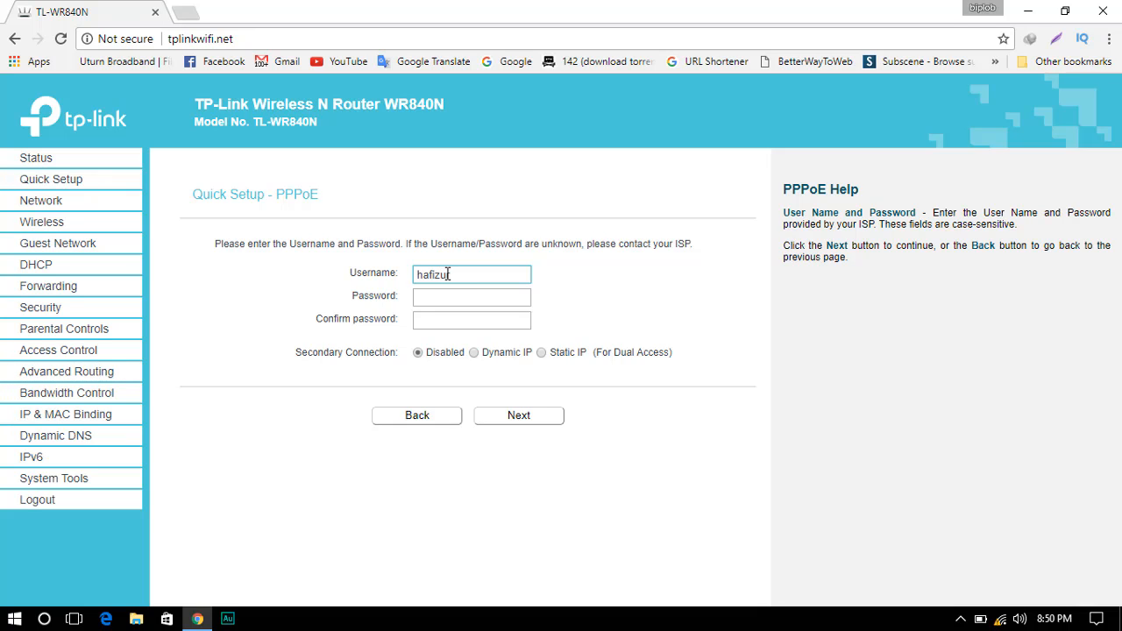
text(smr9)
click(458, 298)
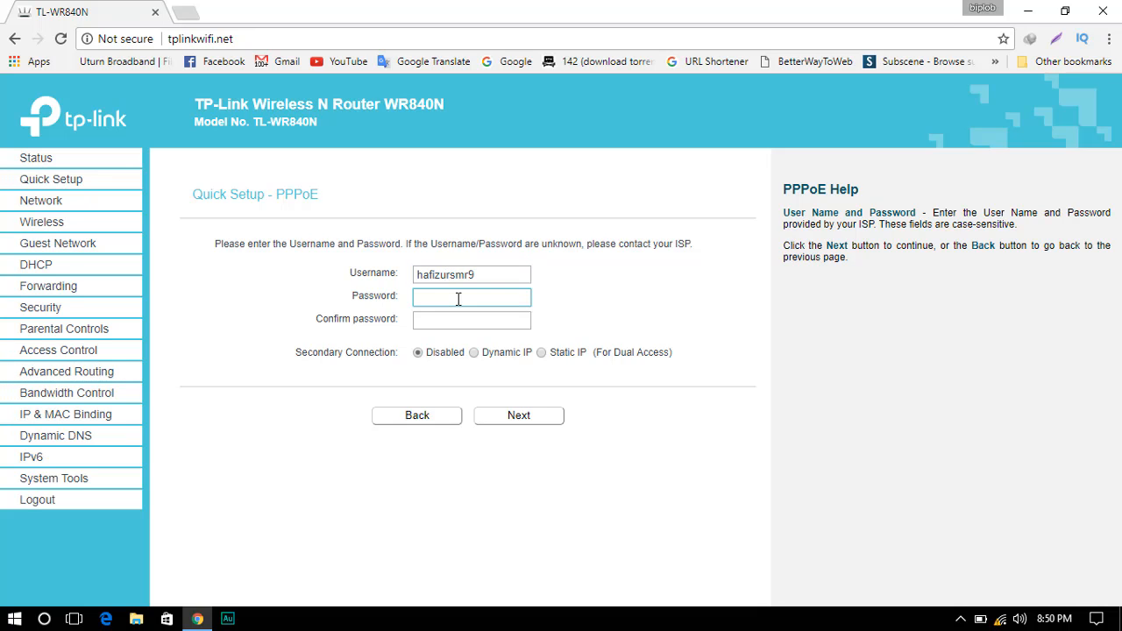
text(•••••••••••)
click(473, 321)
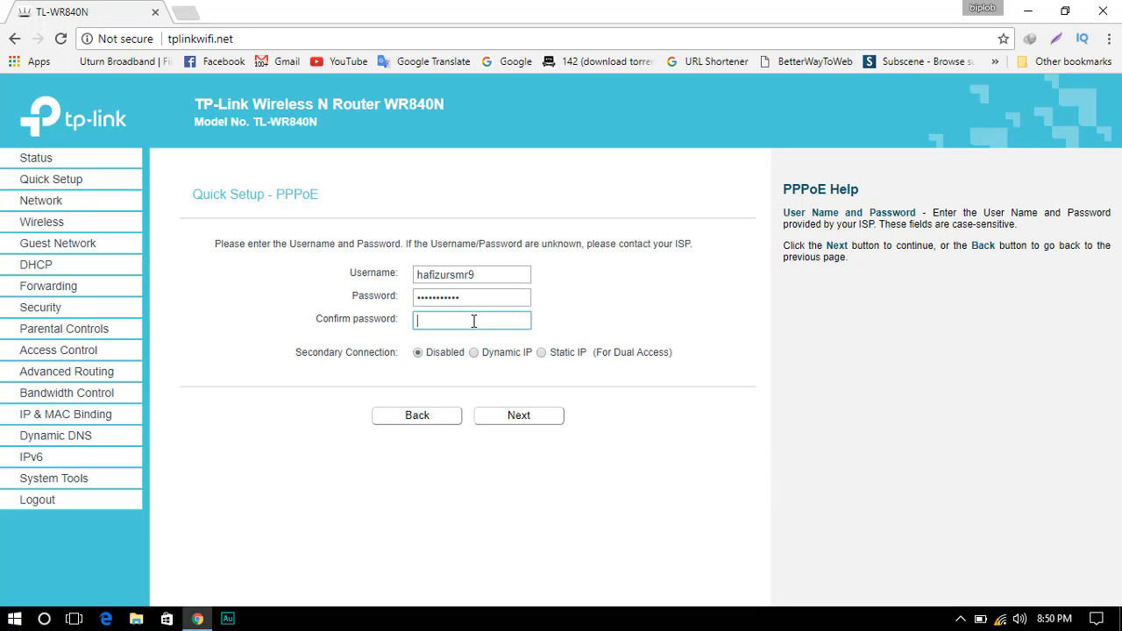
text(••••••••••)
- Replace the TP-LINK_93AA wireless network name with the new SSID
click(518, 418)
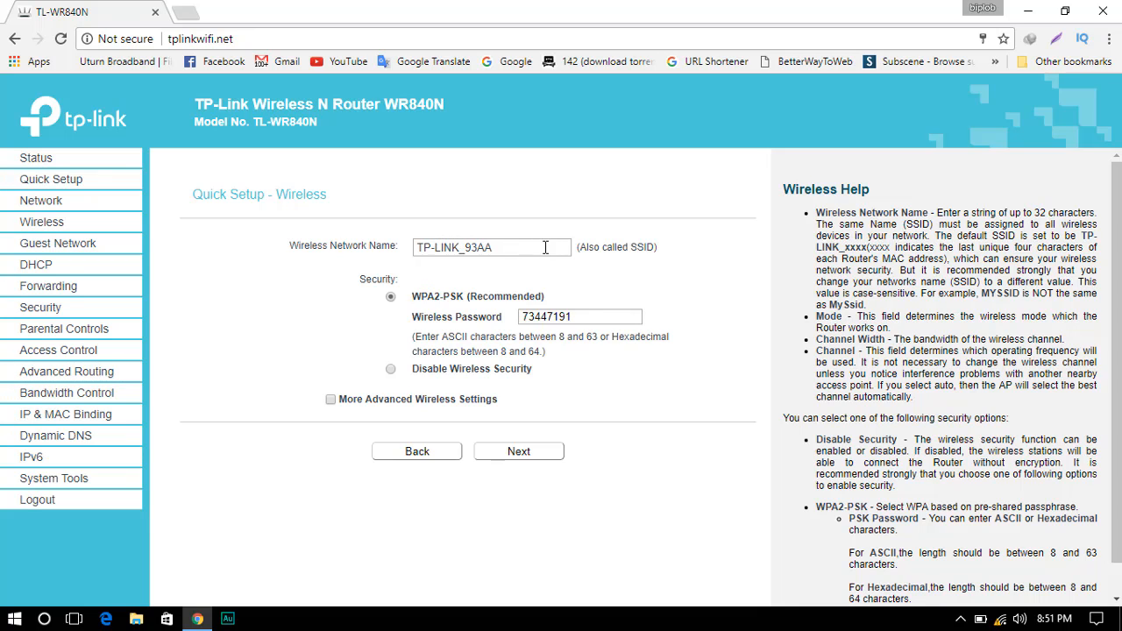
drag(492, 247, 416, 250)
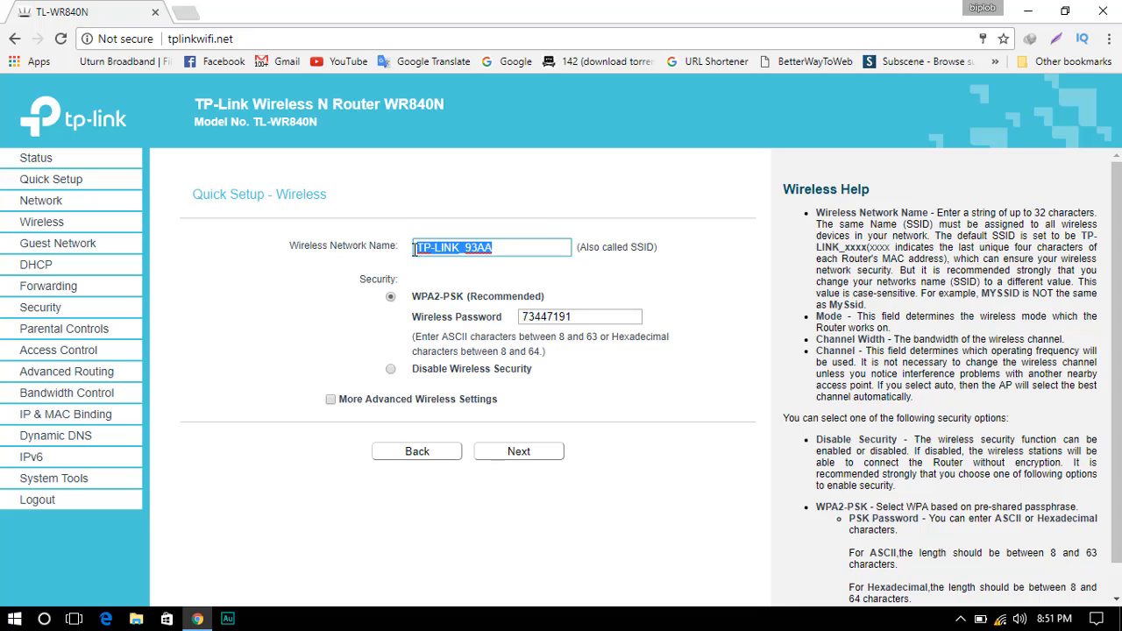
click(520, 249)
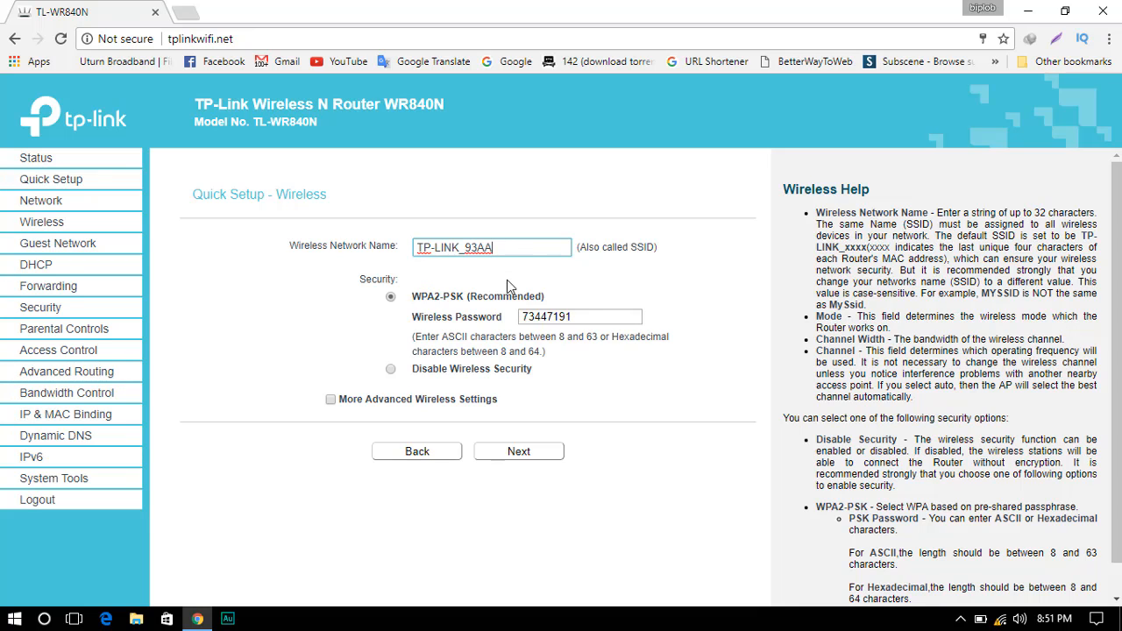
drag(590, 321, 512, 321)
click(593, 320)
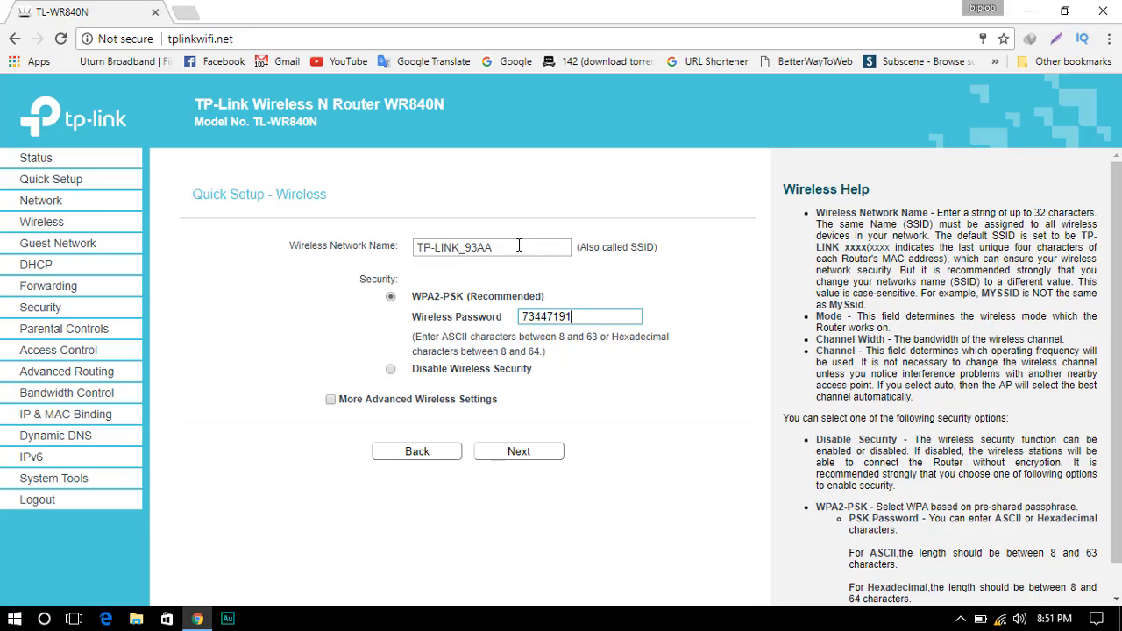
drag(519, 247, 401, 256)
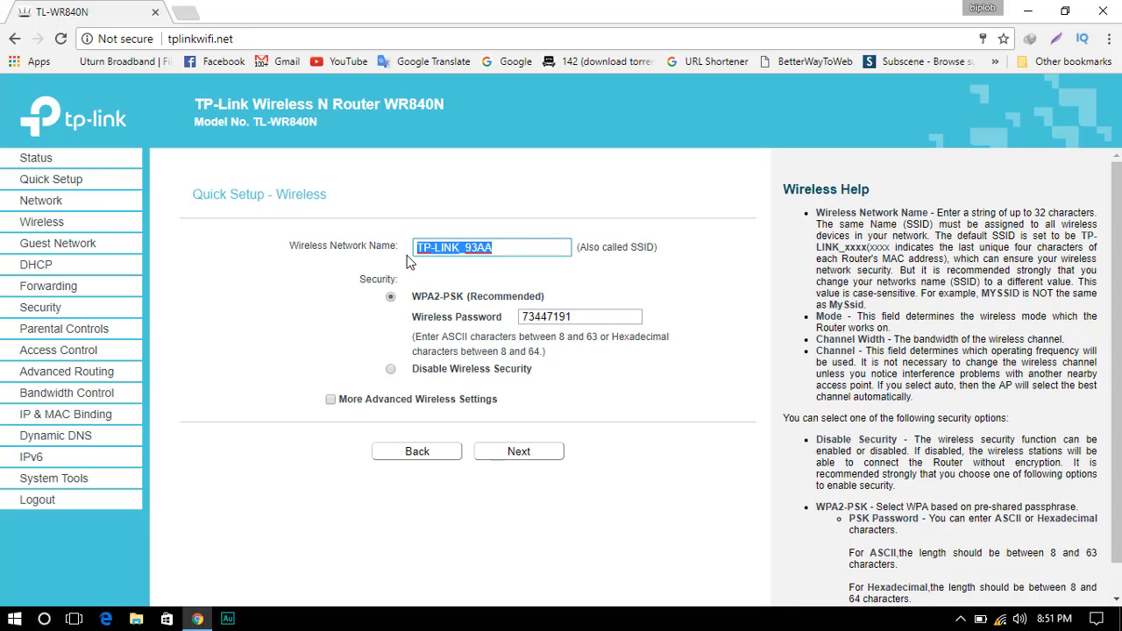
key(BackSpace)
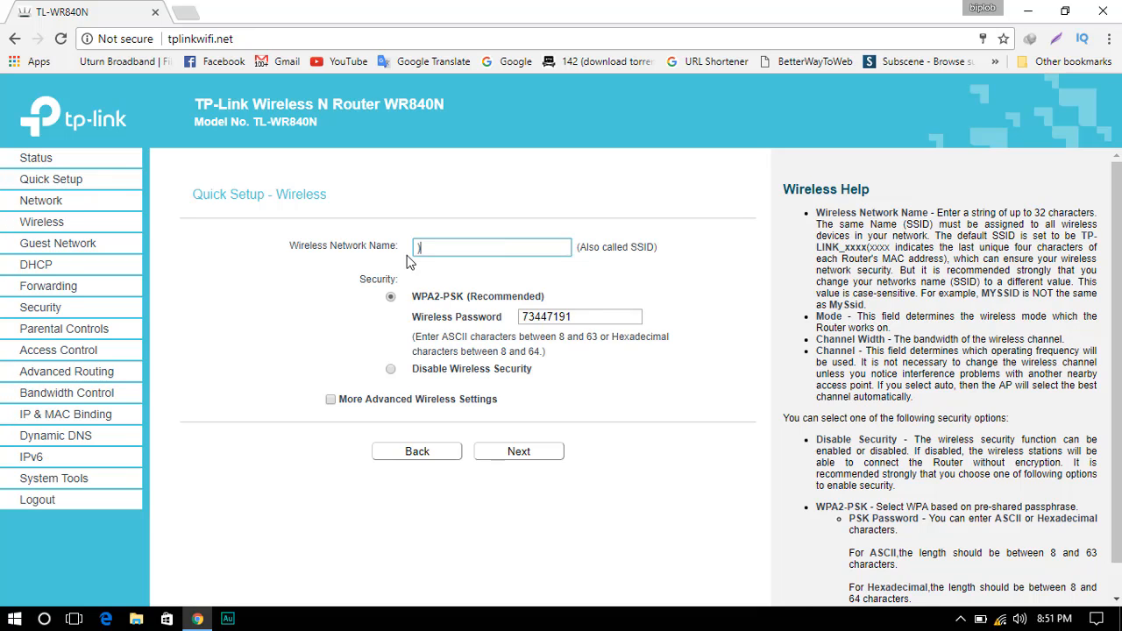
- Set a new Wi-Fi password and continue to the Confirm summary page
drag(583, 317, 518, 318)
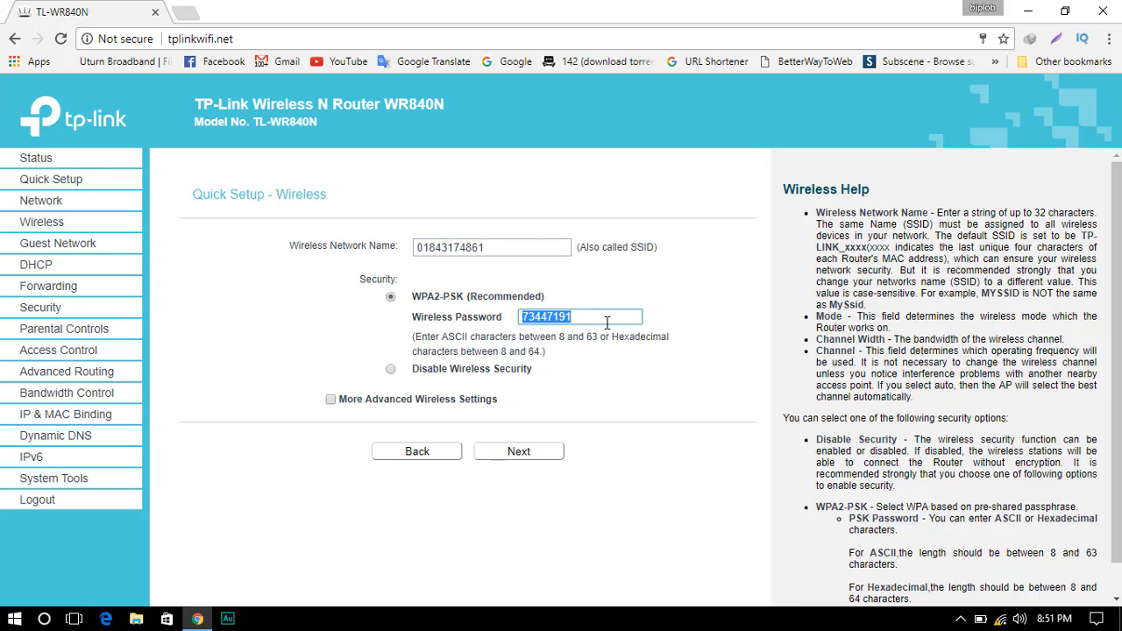
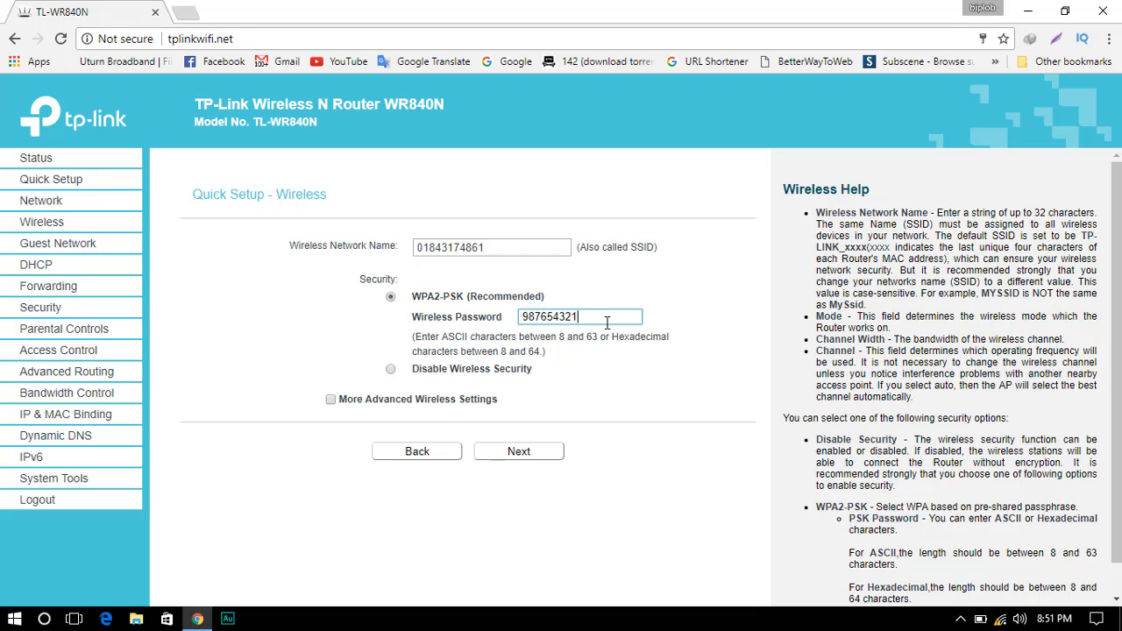
click(532, 456)
scroll(537, 489, down, 1)
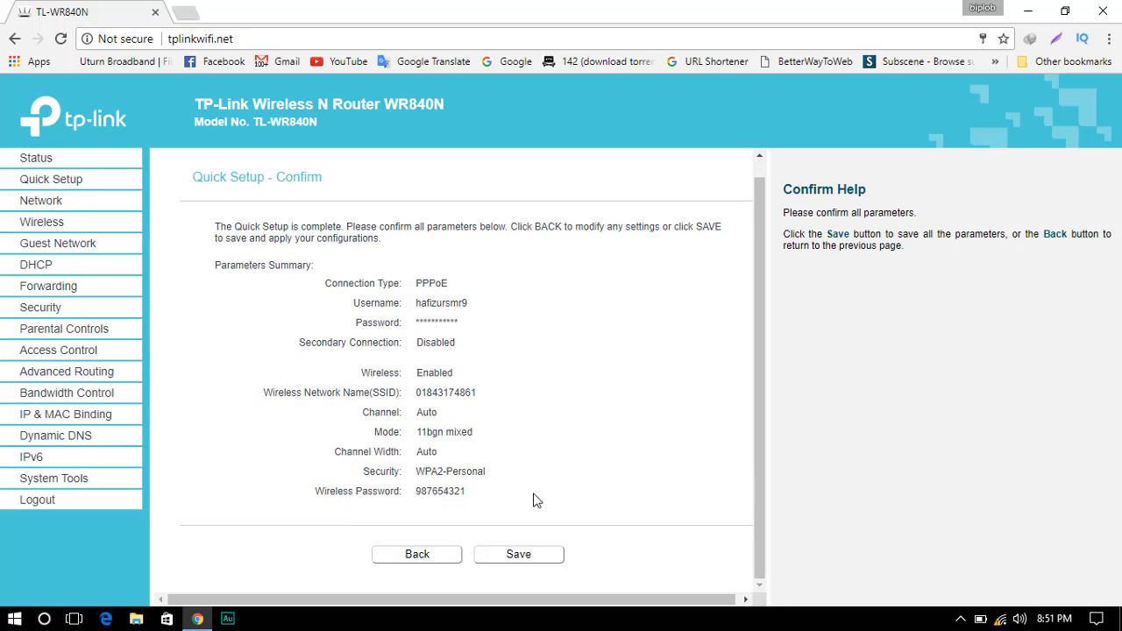
- Save the Quick Setup settings and finish once every item reports Success
click(518, 555)
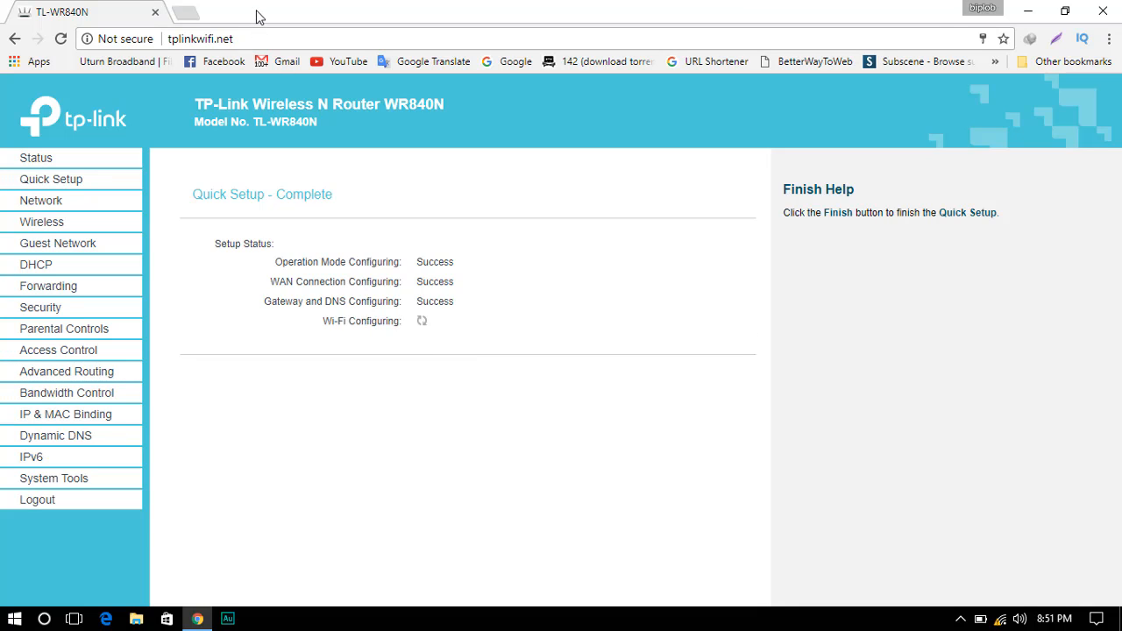
click(188, 19)
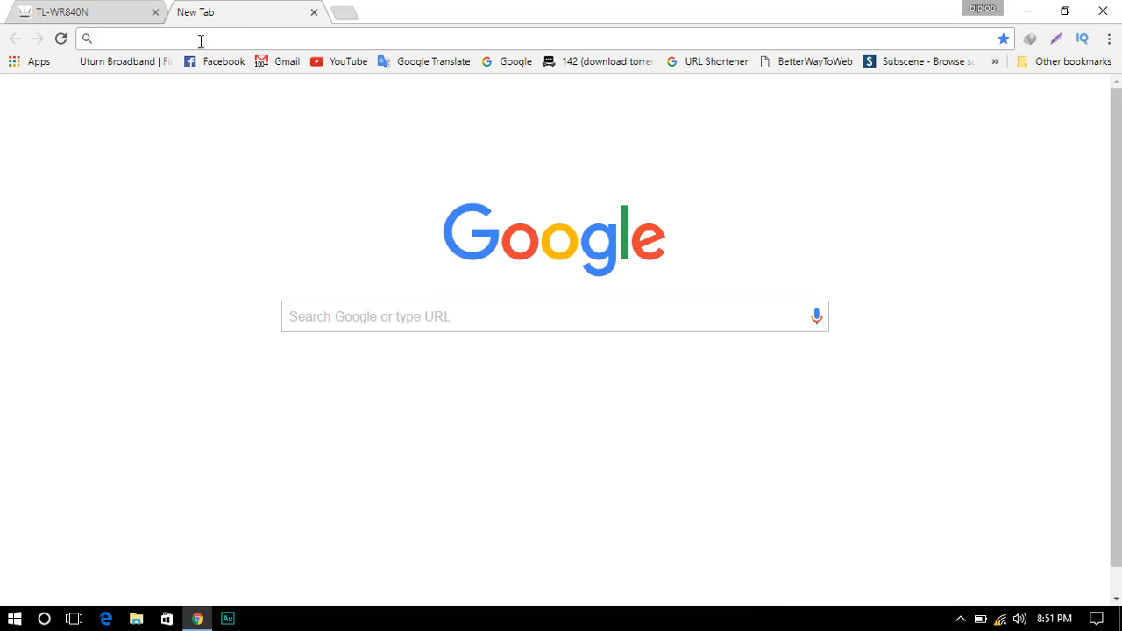
click(108, 10)
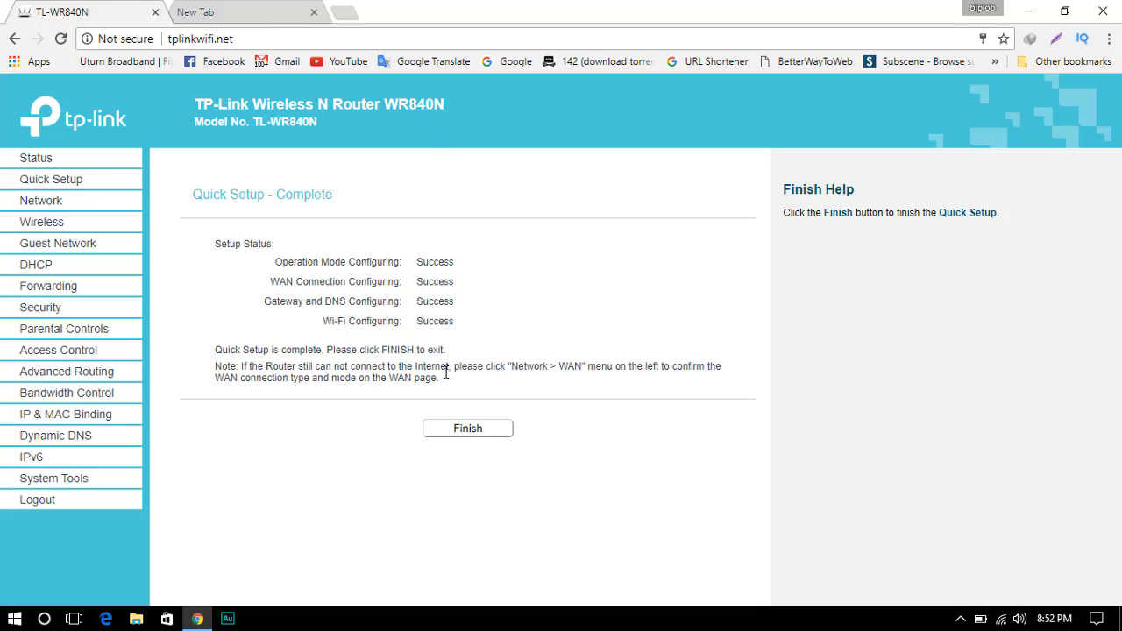
click(468, 434)
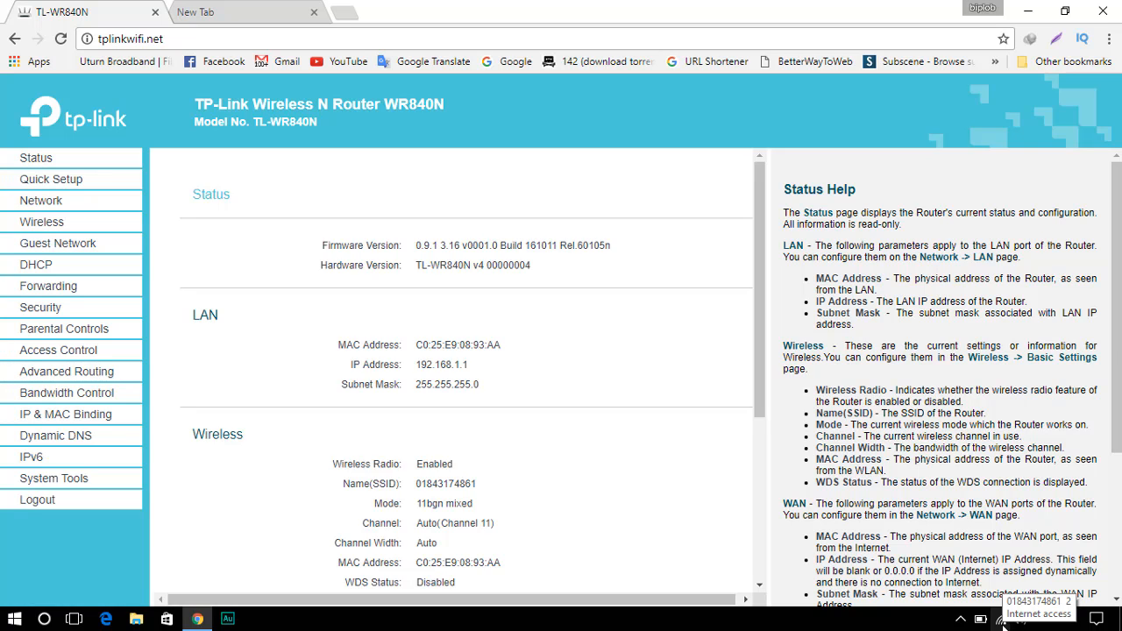
click(214, 9)
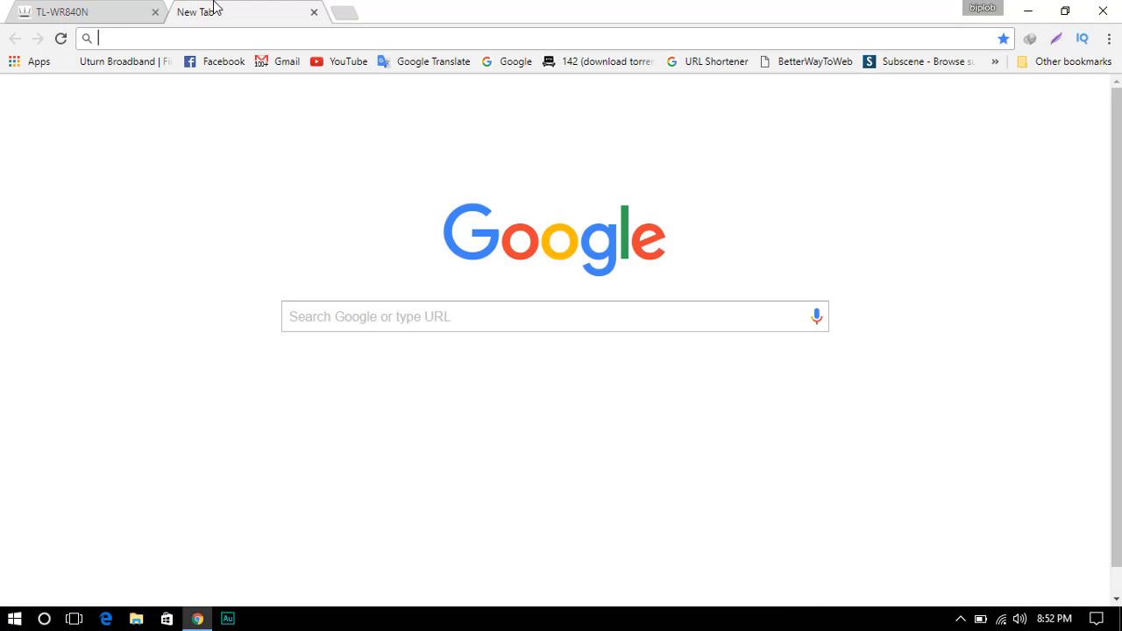
text(1)
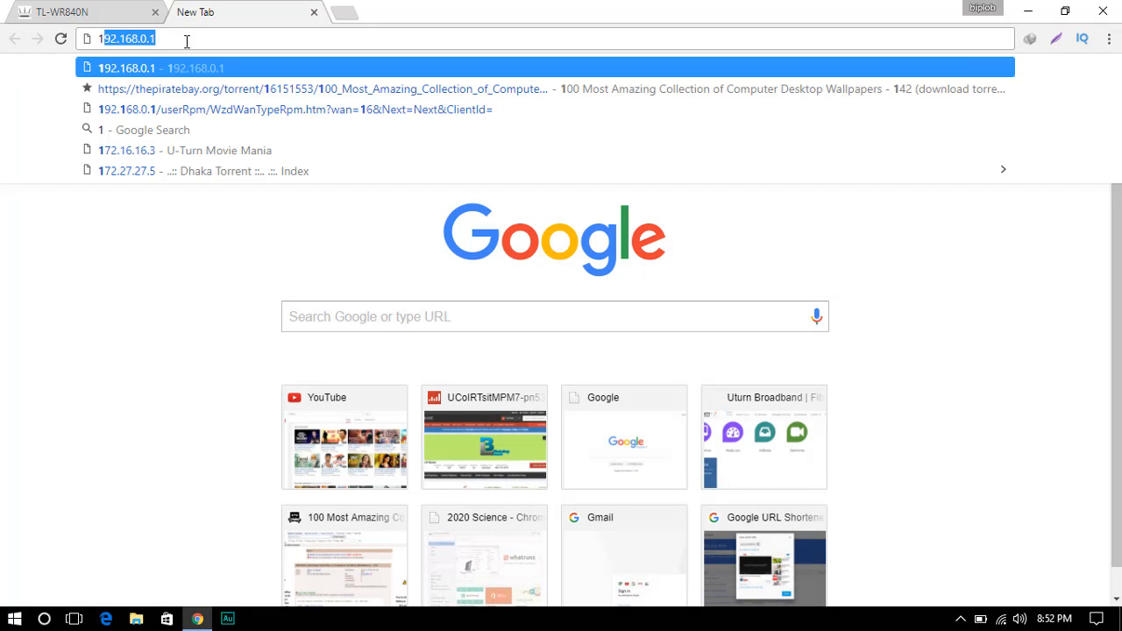
text(92)
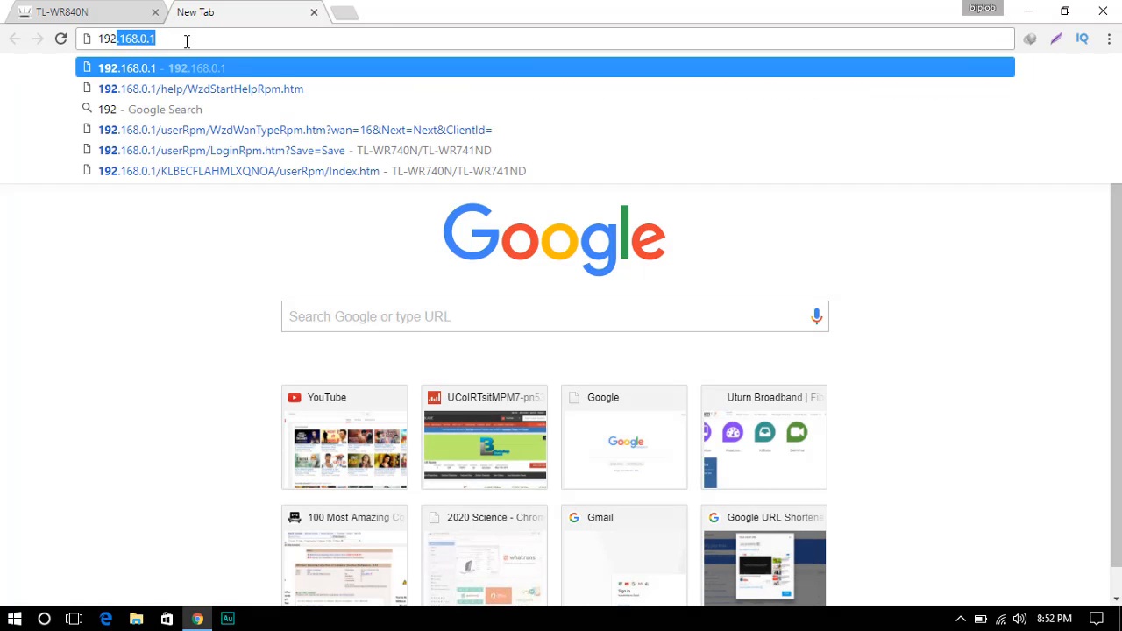
text(.16)
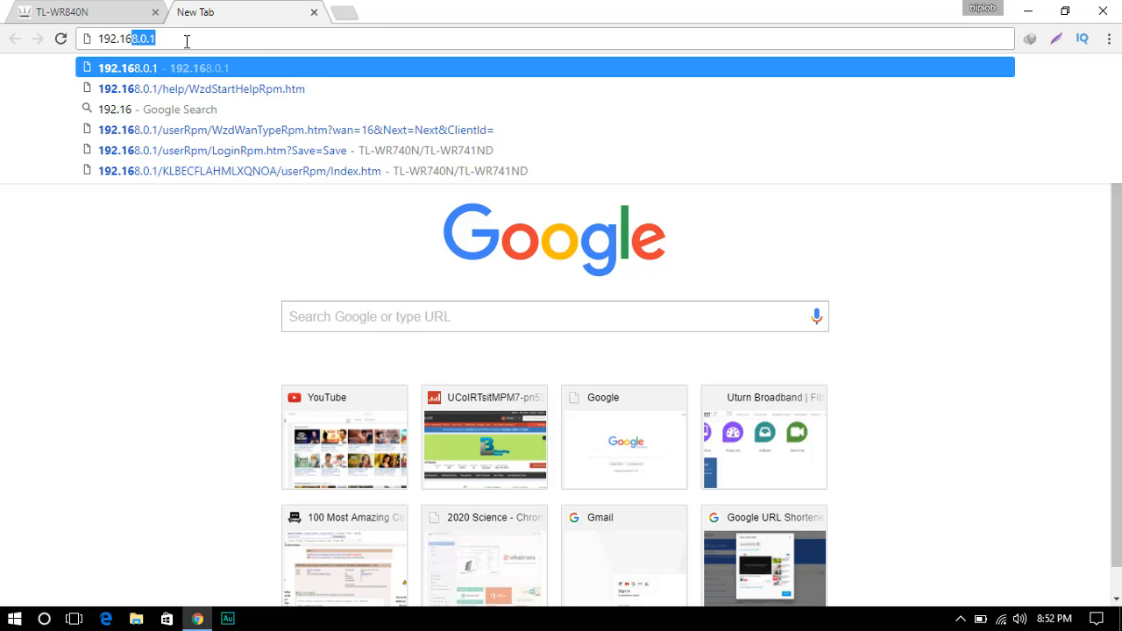
key(Return)
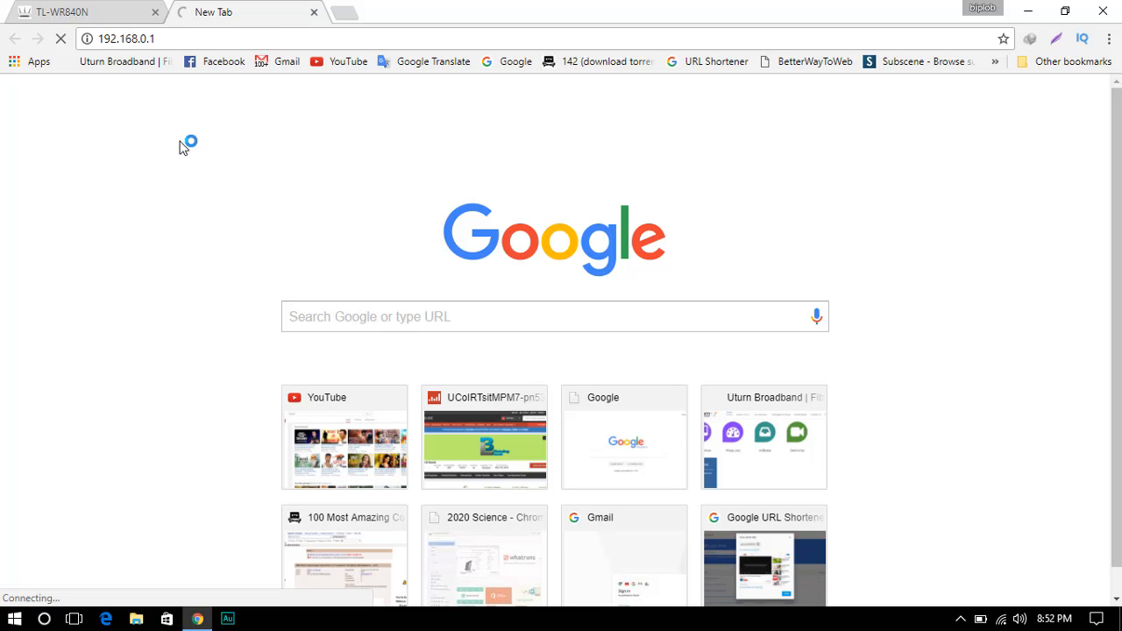
click(74, 19)
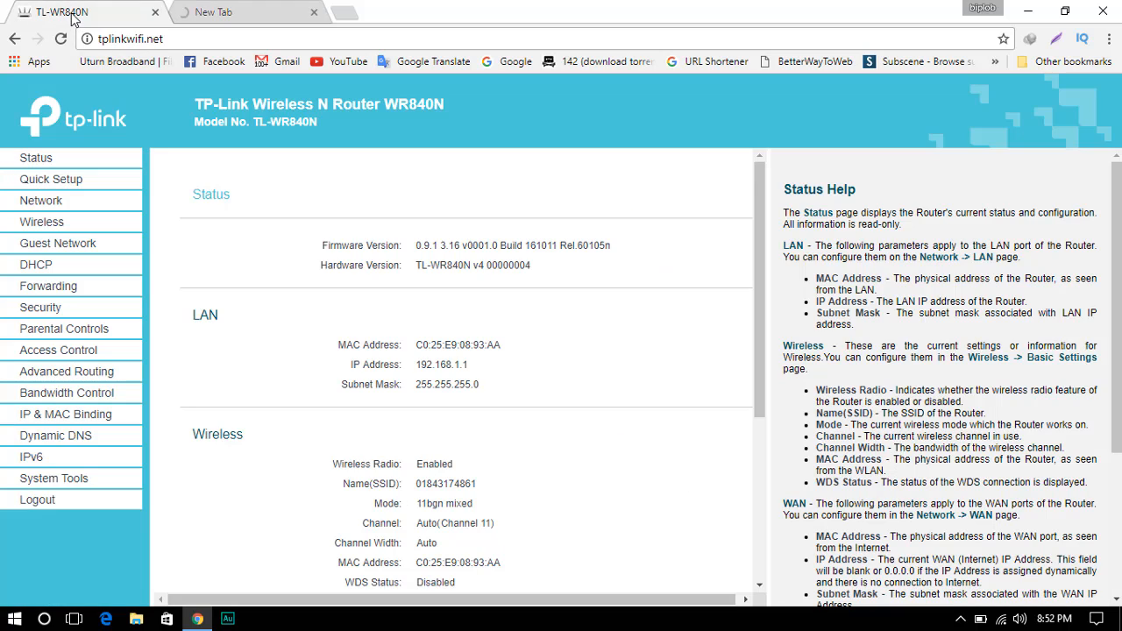